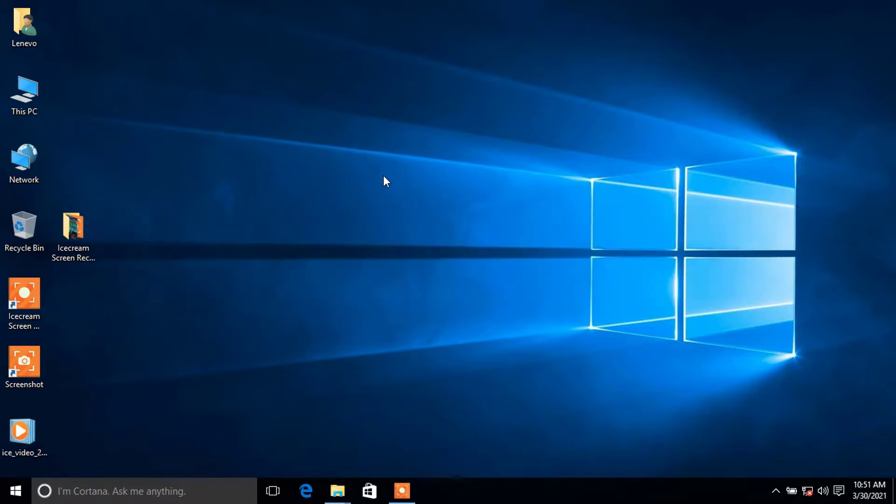
# Step: Look at the disc image file in the Windows 10 X64 Redstone 4 folder on Local Disk (F:)
pyautogui.moveTo(336, 490)
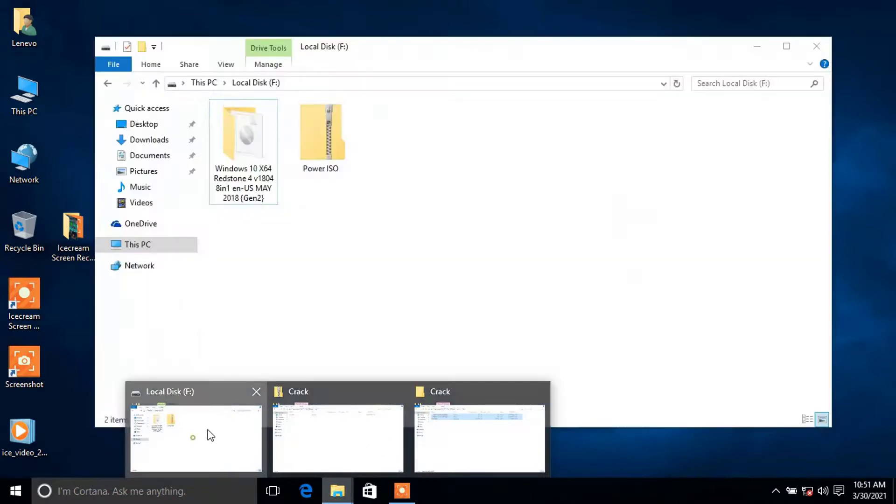
pyautogui.click(208, 434)
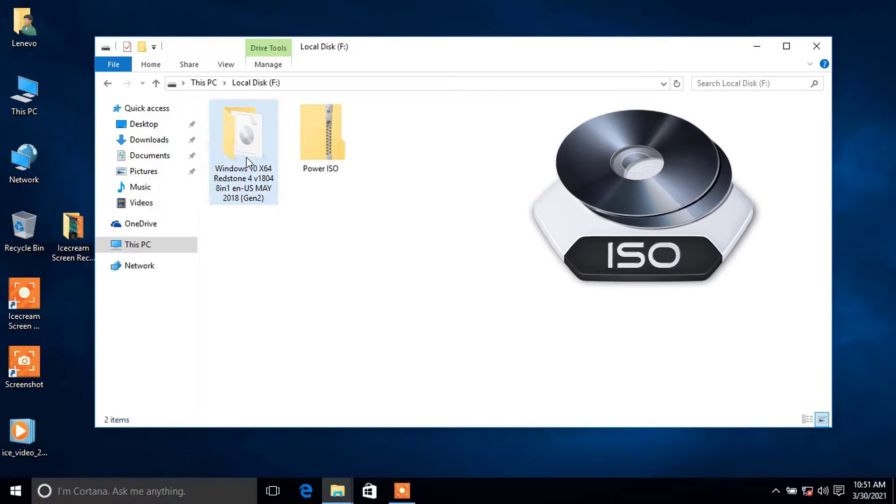
pyautogui.doubleClick(248, 164)
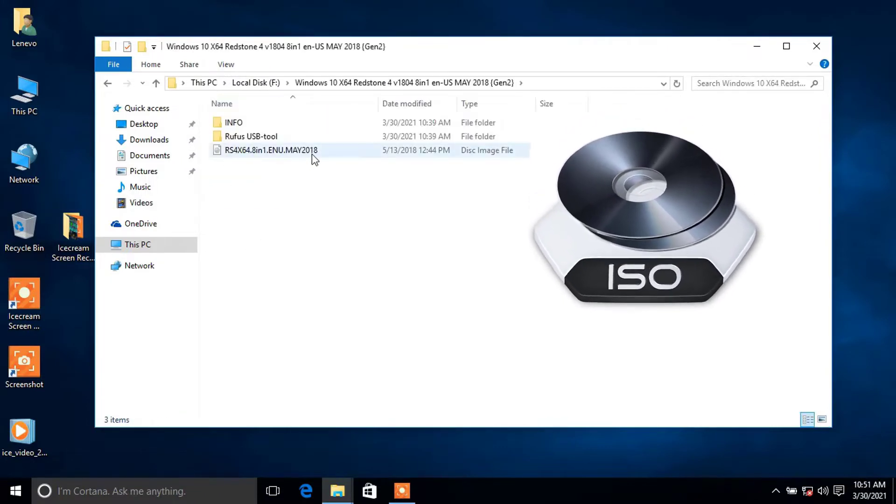
pyautogui.click(156, 82)
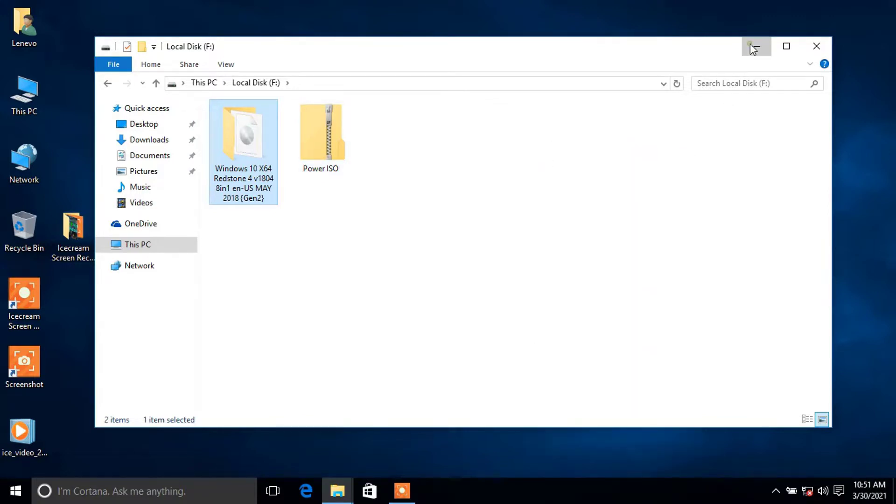
pyautogui.click(754, 44)
# Step: Check the processor's bit type in the system properties of This PC
pyautogui.rightClick(190, 136)
pyautogui.click(225, 175)
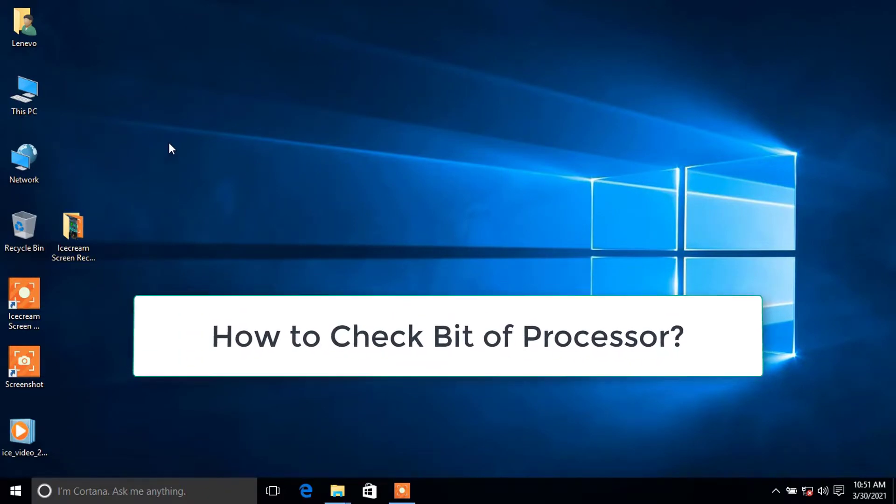
pyautogui.rightClick(29, 86)
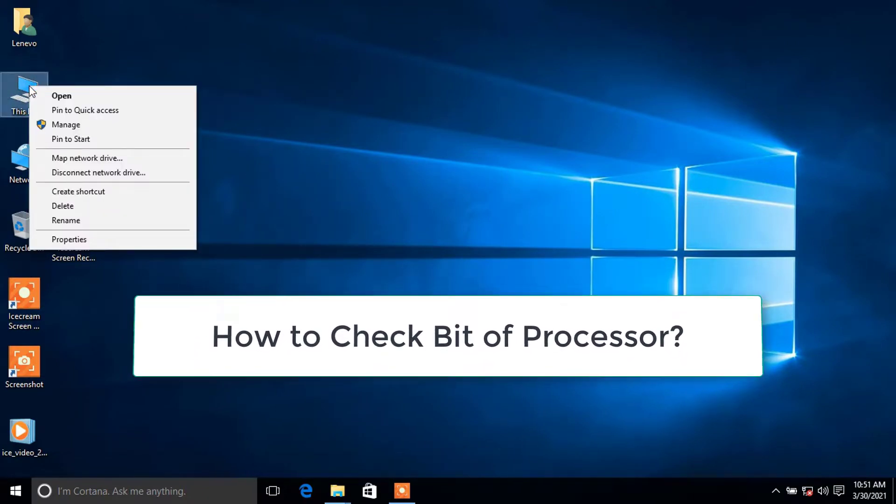
pyautogui.click(77, 238)
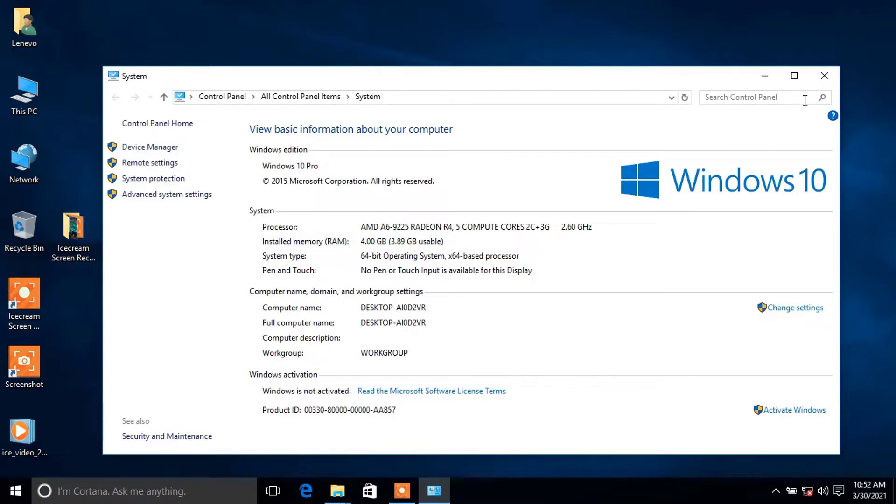
pyautogui.click(826, 75)
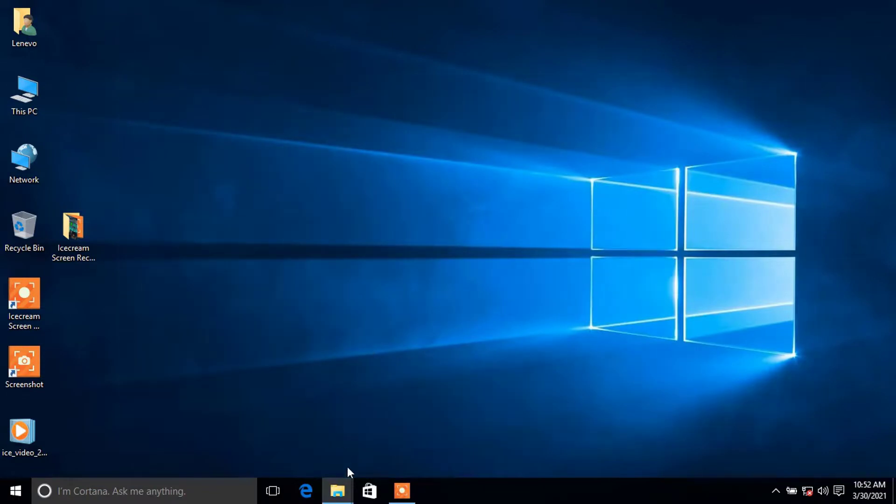
# Step: Run the Power ISO 5.5 installer from the Power ISO archive on Local Disk (F:) without extracting it
pyautogui.moveTo(339, 486)
pyautogui.click(206, 427)
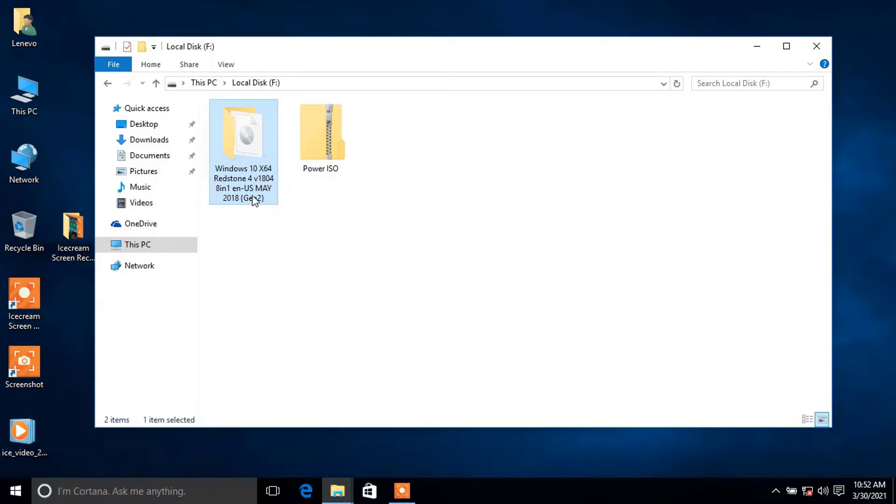
pyautogui.doubleClick(320, 151)
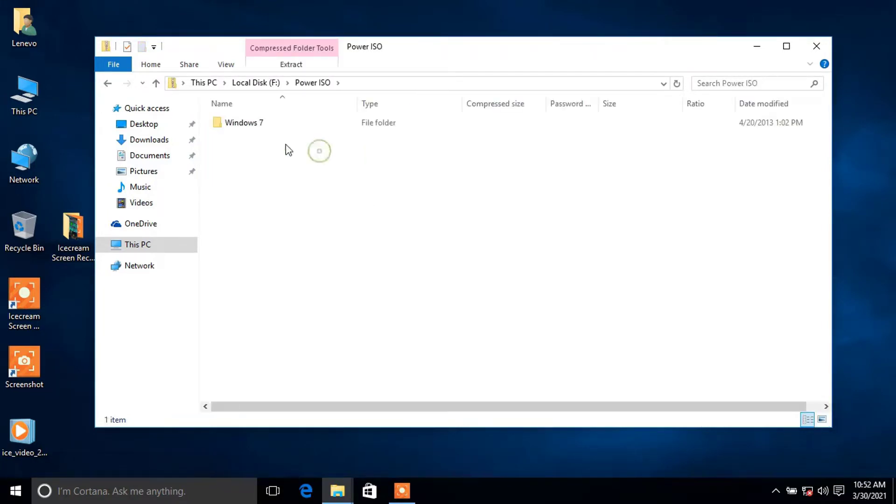
pyautogui.doubleClick(255, 122)
pyautogui.doubleClick(245, 122)
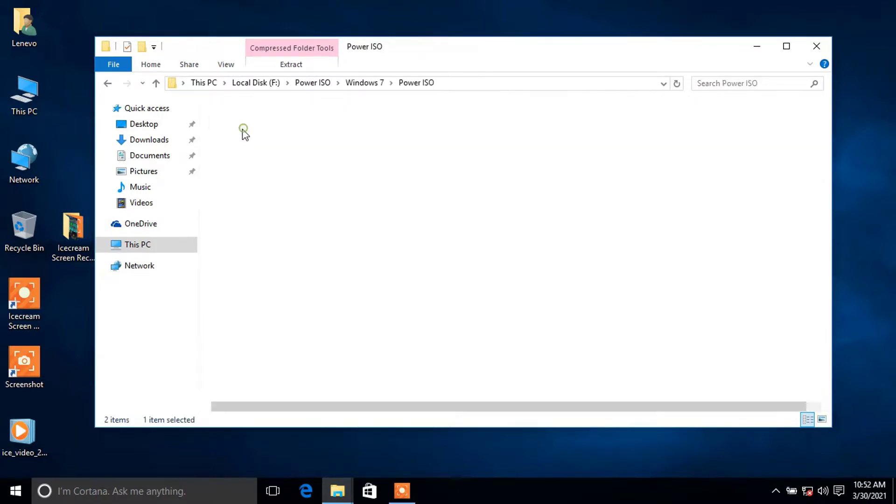
pyautogui.doubleClick(250, 137)
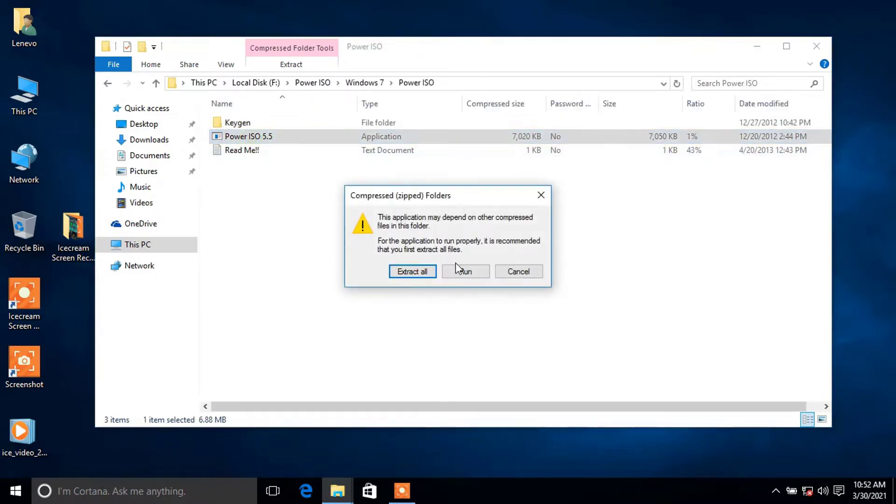
pyautogui.click(458, 270)
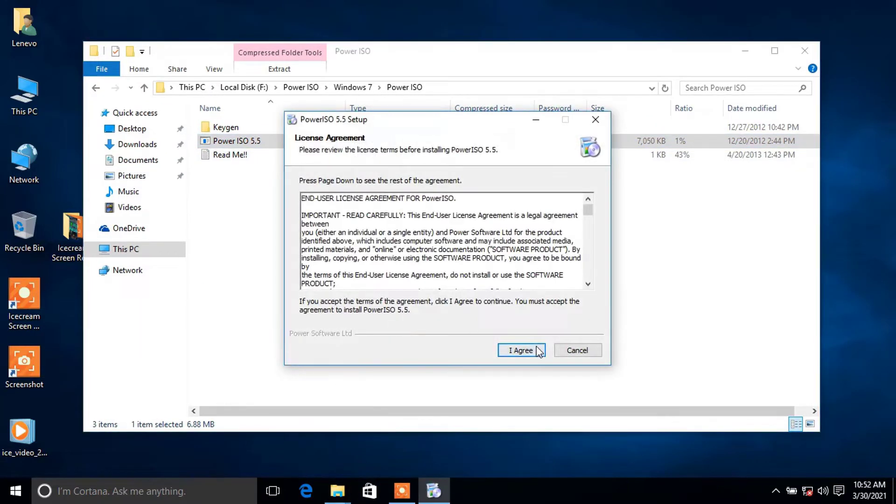
# Step: Install PowerISO 5.5 with all file associations selected, and close the web page that opens at the end
pyautogui.click(521, 350)
pyautogui.click(537, 351)
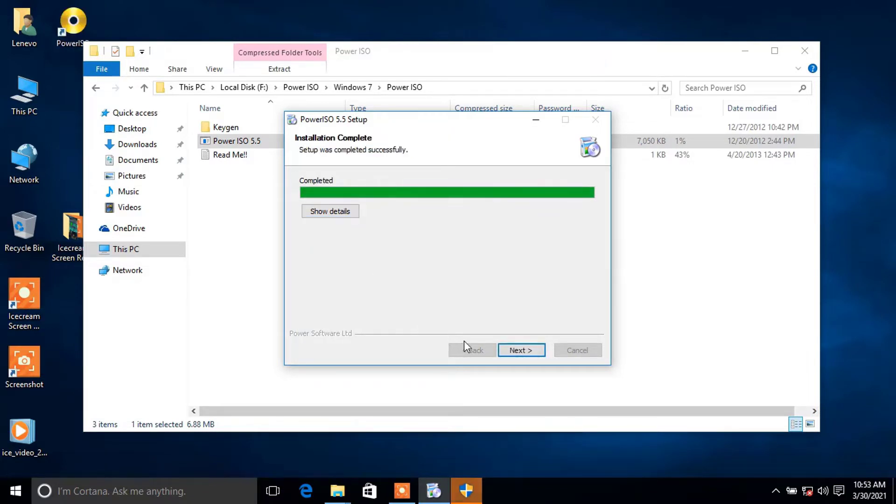
pyautogui.click(530, 352)
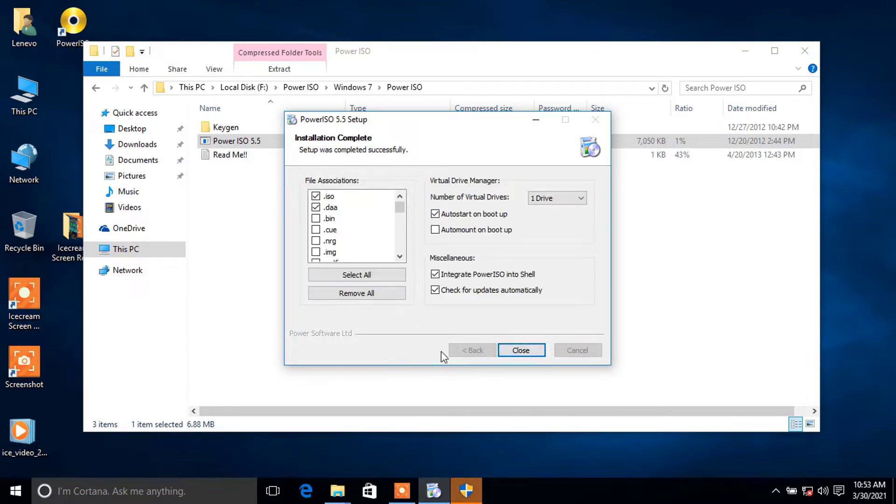
pyautogui.click(354, 278)
pyautogui.click(535, 350)
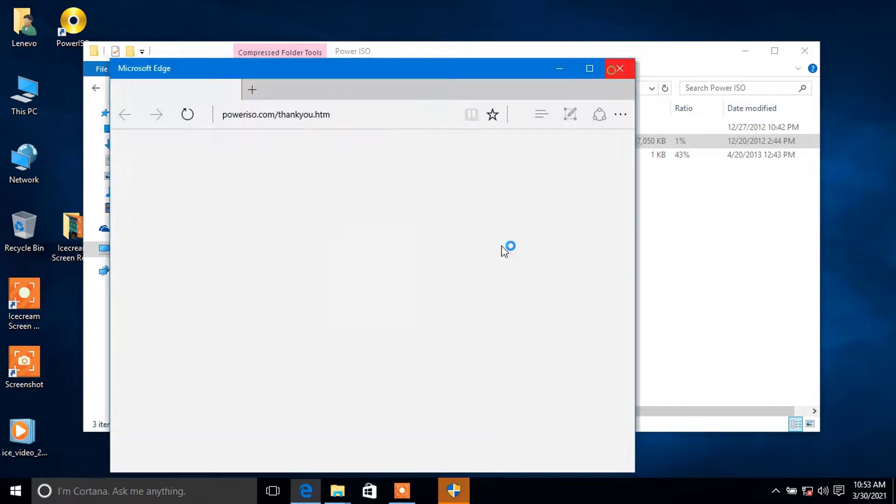
pyautogui.click(619, 68)
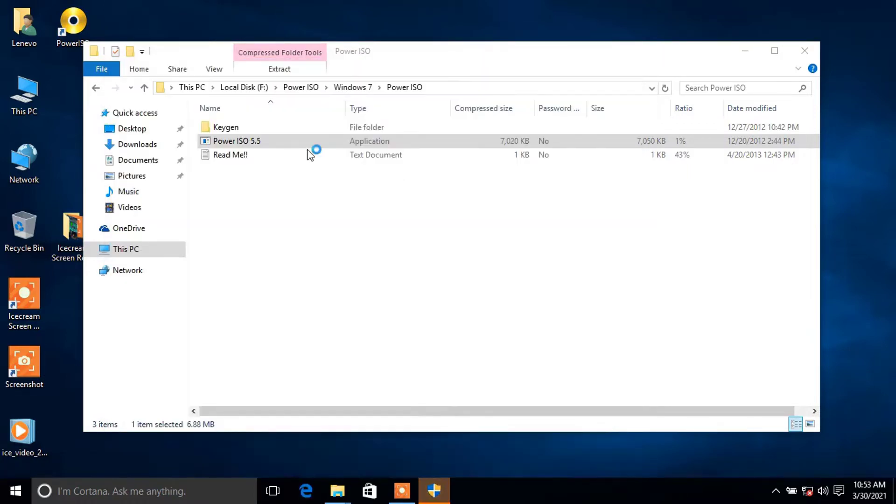
# Step: Run the keygen application from the archive's Keygen folder and minimize the folder window
pyautogui.doubleClick(220, 127)
pyautogui.doubleClick(222, 127)
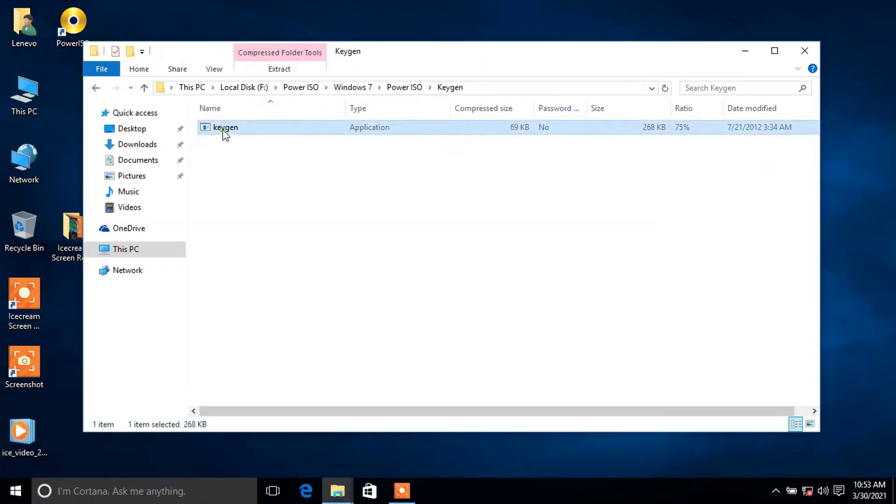
pyautogui.click(465, 272)
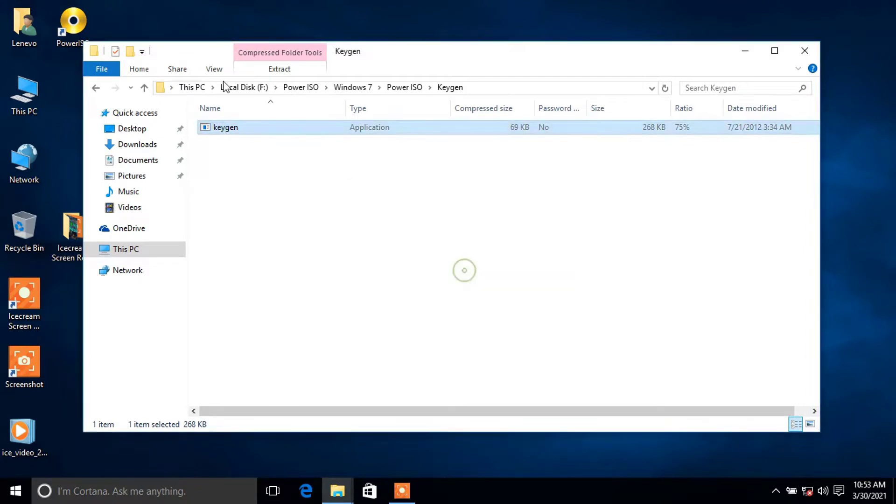
pyautogui.click(745, 47)
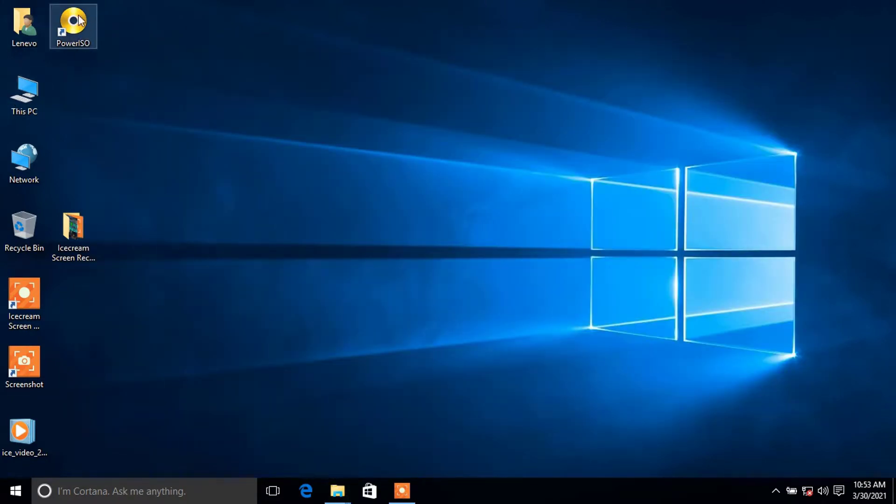
# Step: Open PowerISO's registration code form and generate a serial in the keymaker window
pyautogui.doubleClick(74, 18)
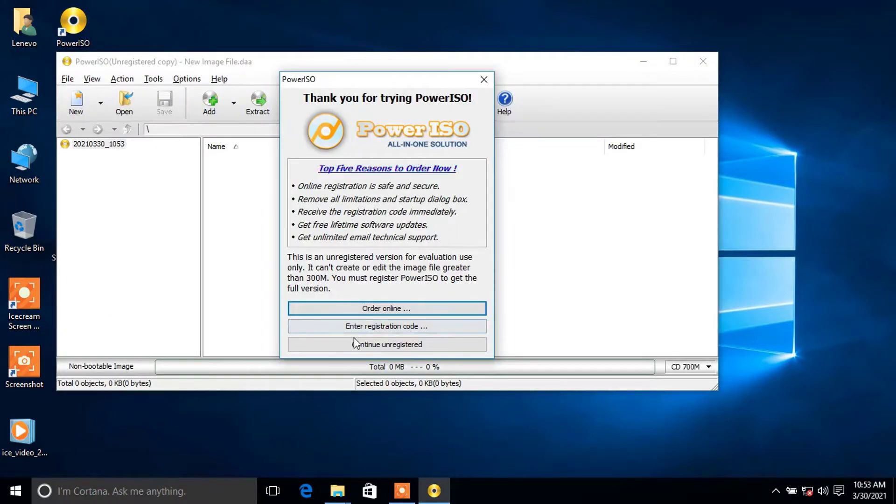
pyautogui.click(387, 325)
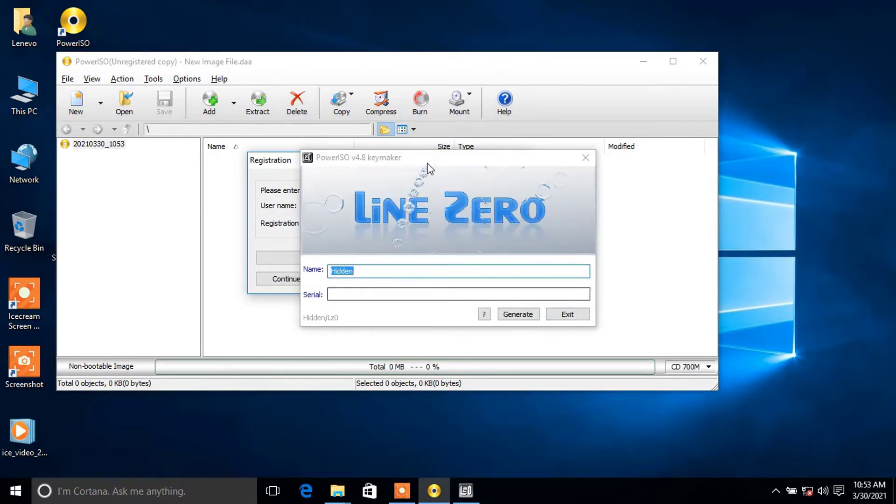
pyautogui.moveTo(447, 155); pyautogui.dragTo(668, 19)
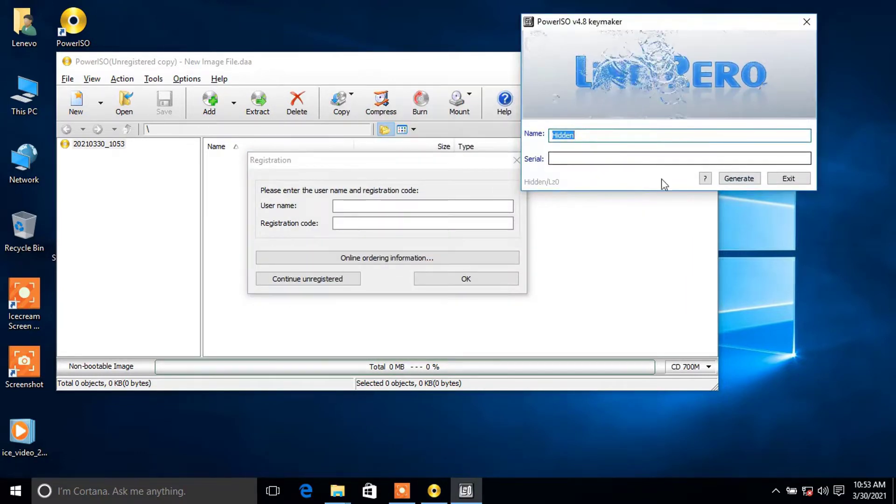
pyautogui.click(738, 178)
# Step: Copy the name from the keymaker into the User name field of the registration form
pyautogui.doubleClick(605, 136)
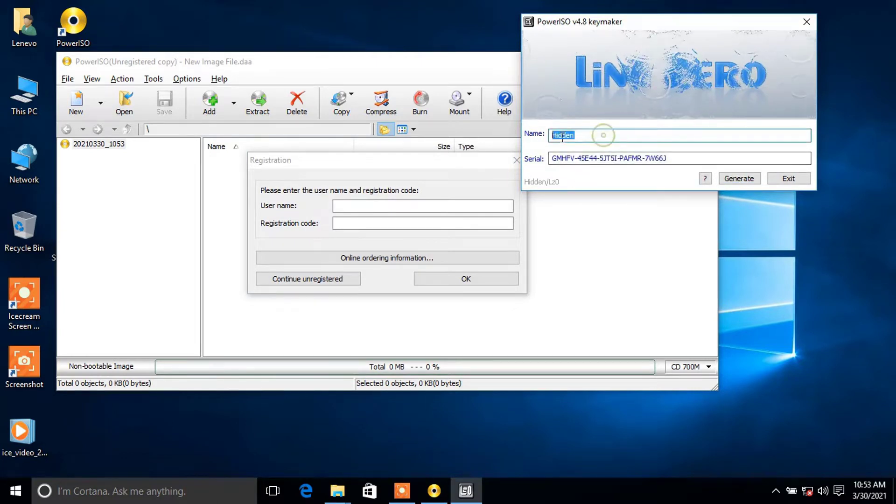
pyautogui.rightClick(555, 136)
pyautogui.click(589, 184)
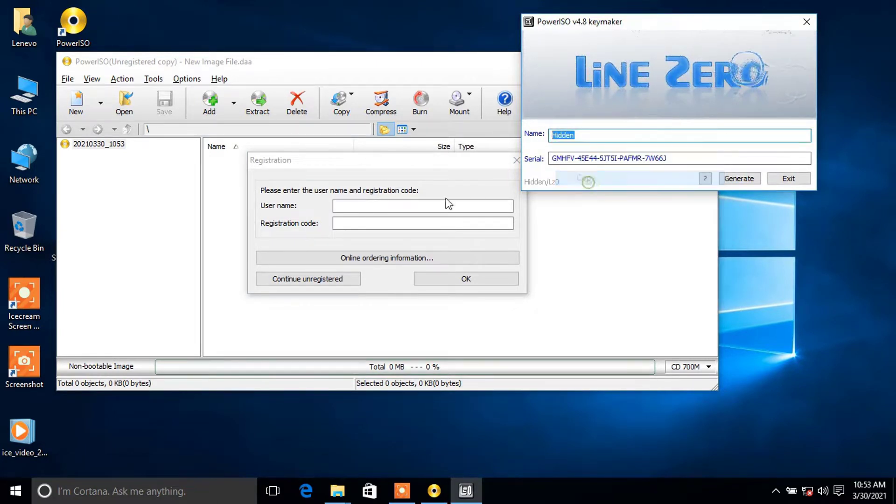
pyautogui.rightClick(415, 206)
pyautogui.click(447, 261)
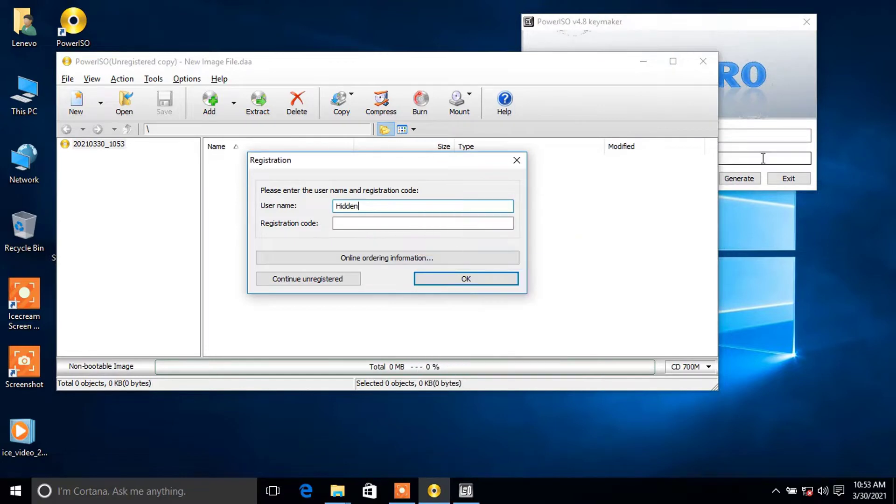
# Step: Copy the generated serial into the Registration code field and close the duplicate keymaker window
pyautogui.click(762, 159)
pyautogui.moveTo(762, 158); pyautogui.dragTo(574, 167)
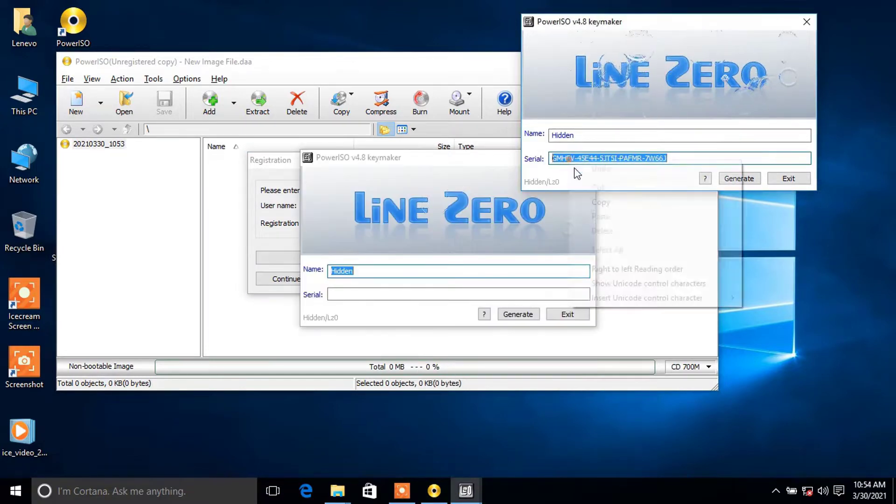
pyautogui.rightClick(572, 163)
pyautogui.click(602, 203)
pyautogui.click(499, 178)
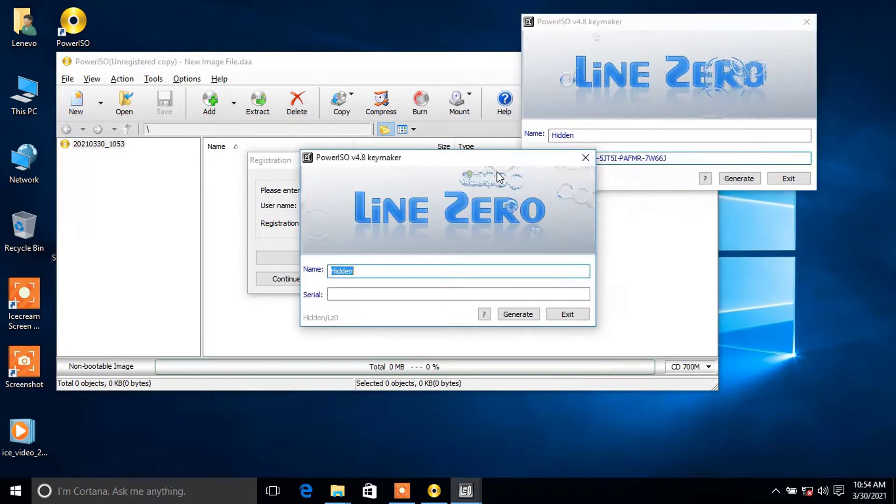
pyautogui.click(585, 158)
pyautogui.rightClick(389, 226)
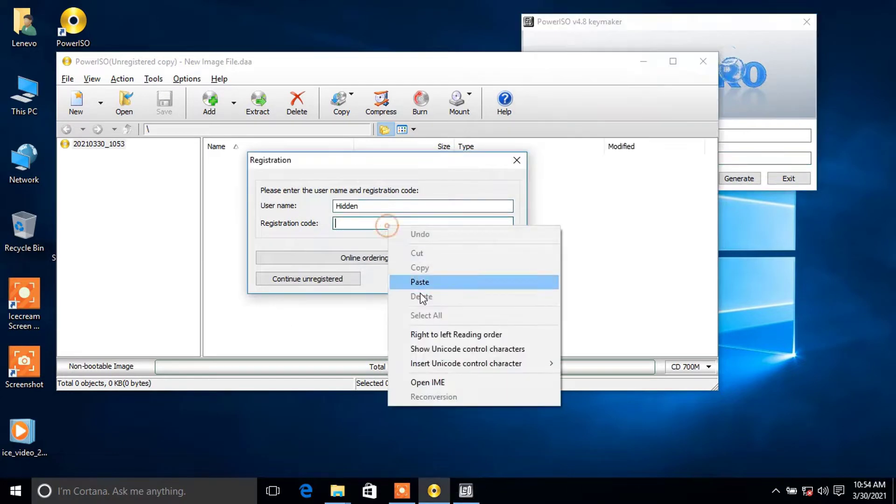
pyautogui.click(423, 284)
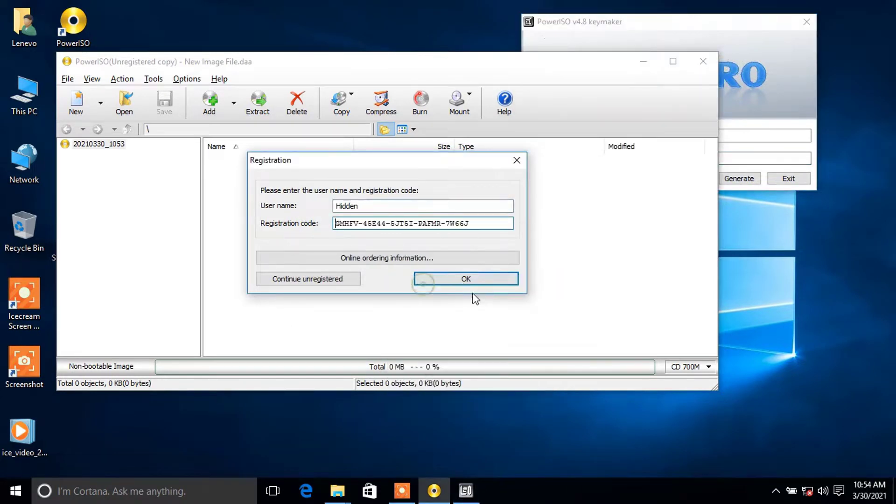
# Step: Exit the keymaker and submit the PowerISO registration
pyautogui.click(789, 179)
pyautogui.click(786, 179)
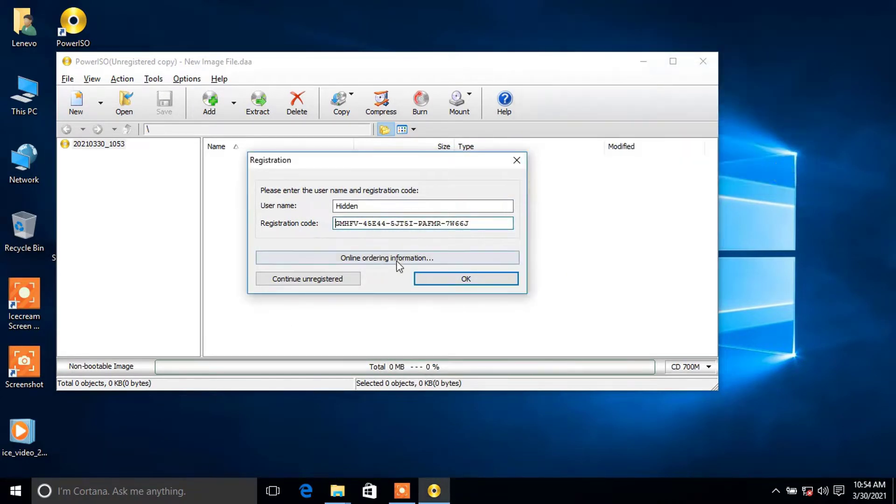
pyautogui.click(465, 279)
pyautogui.click(440, 259)
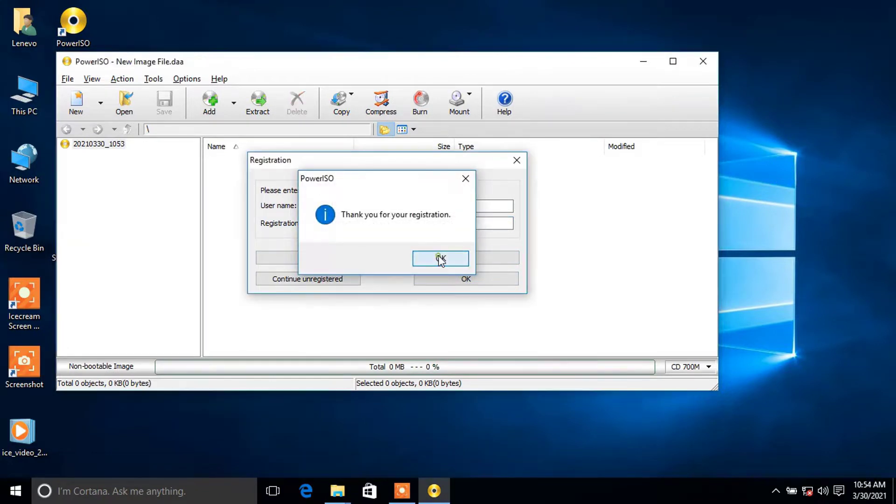
# Step: Open the Create Bootable USB Drive tool, agreeing to run PowerISO as administrator
pyautogui.moveTo(243, 66); pyautogui.dragTo(332, 78)
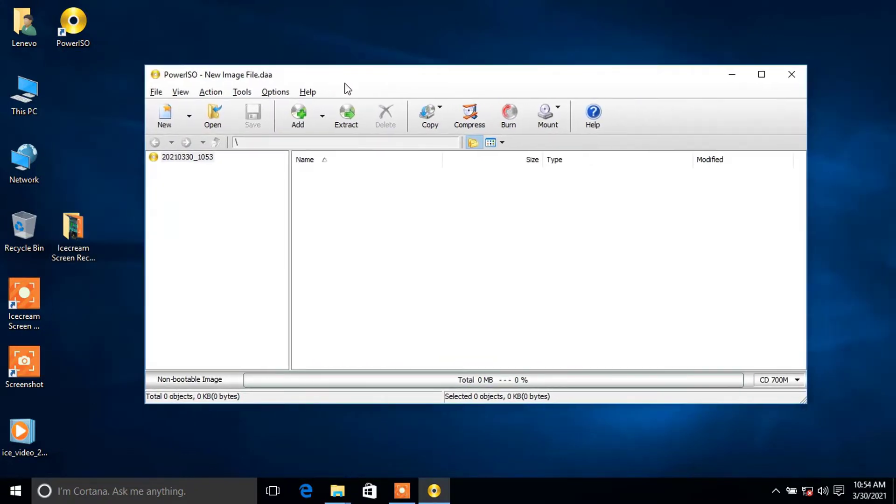
pyautogui.click(242, 93)
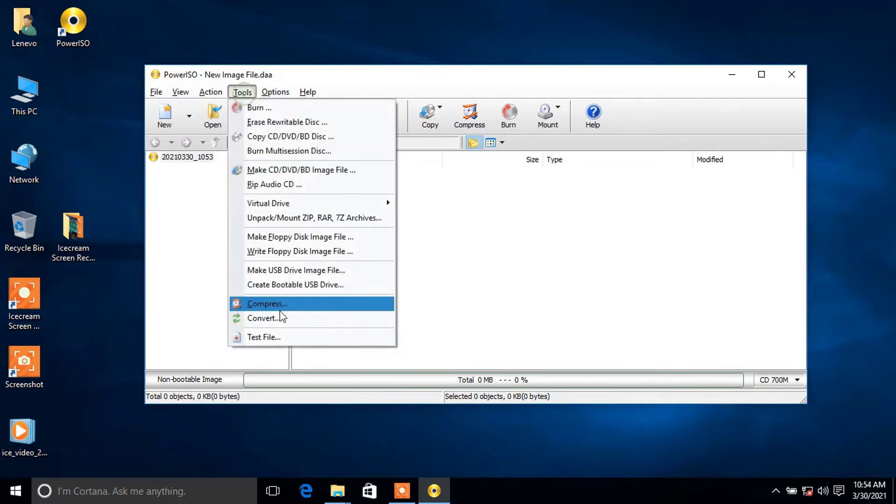
pyautogui.click(298, 286)
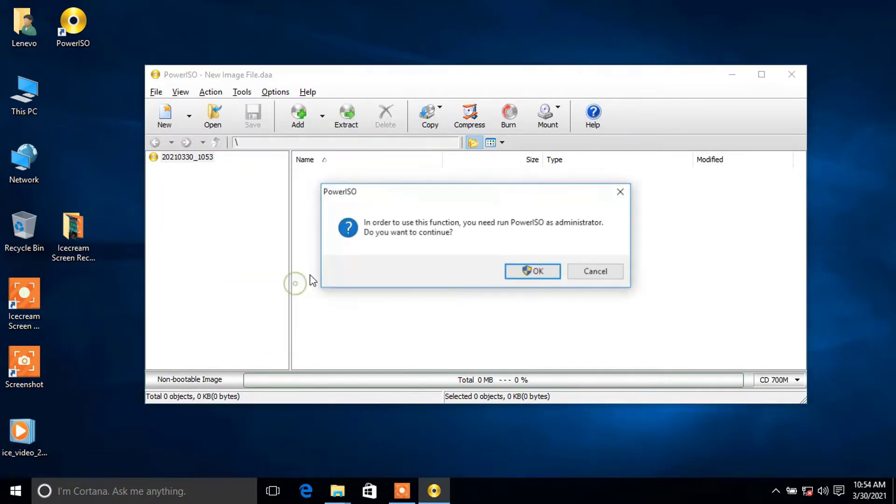
pyautogui.click(521, 273)
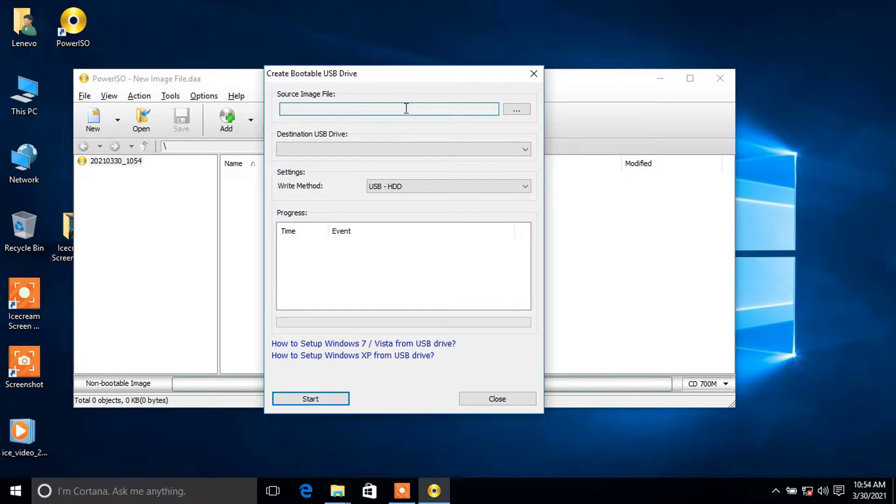
# Step: Close and reopen the Create Bootable USB Drive dialog to refresh its list of destination drives
pyautogui.click(533, 74)
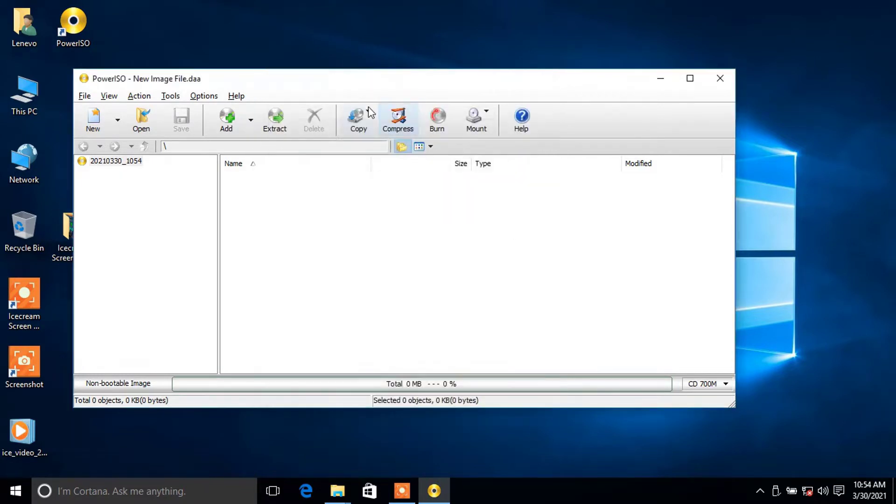
pyautogui.click(170, 97)
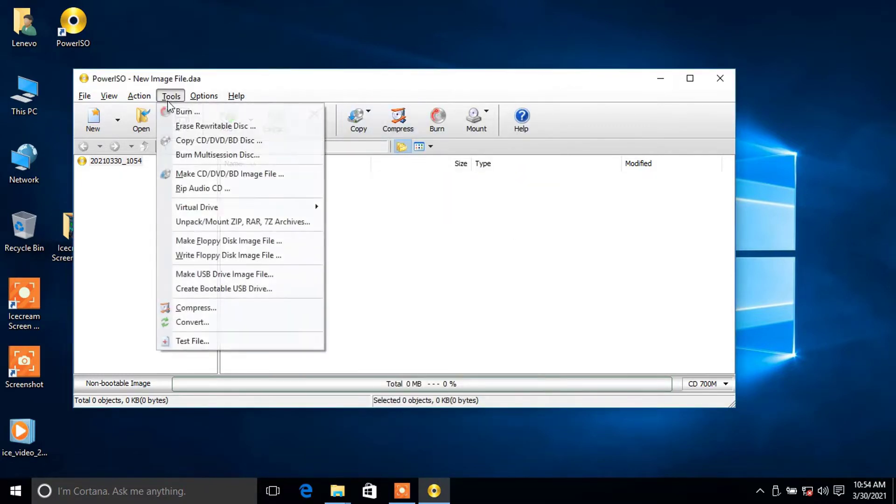
pyautogui.click(220, 289)
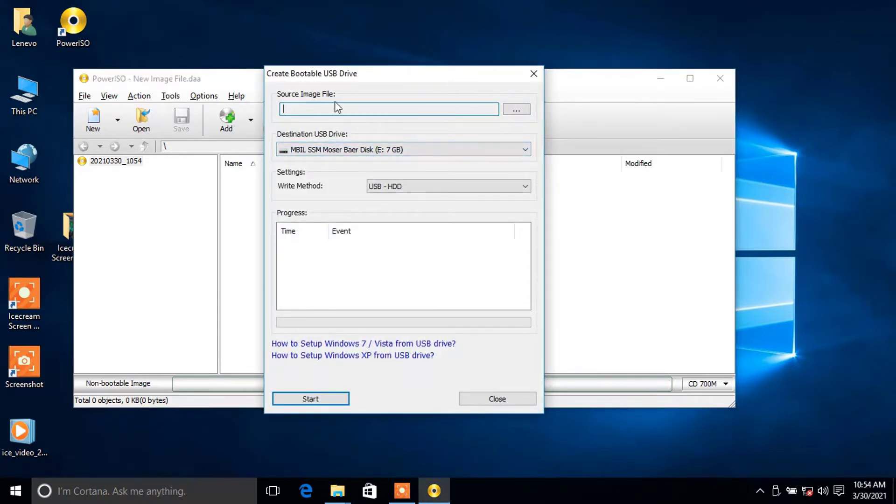
# Step: Load RS4X64.8in1.ENU.MAY2018 from the Windows 10 X64 Redstone 4 folder on Local Disk (F:) as the source image
pyautogui.click(516, 110)
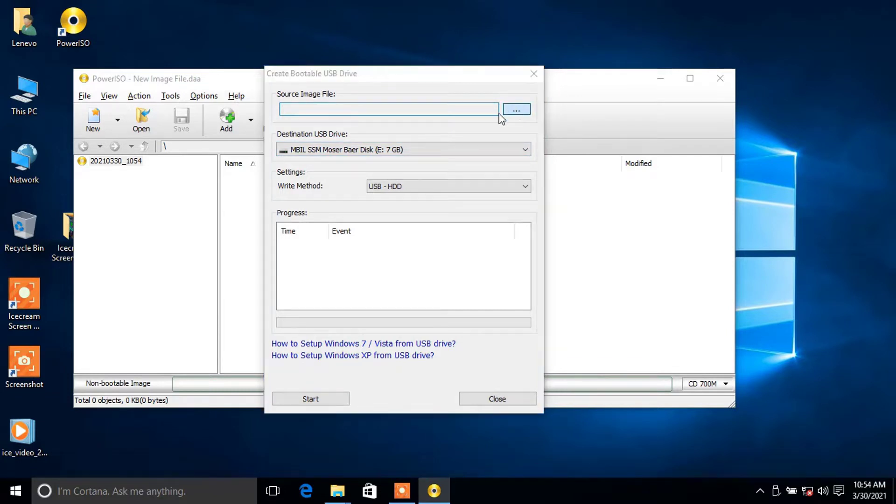
pyautogui.click(312, 295)
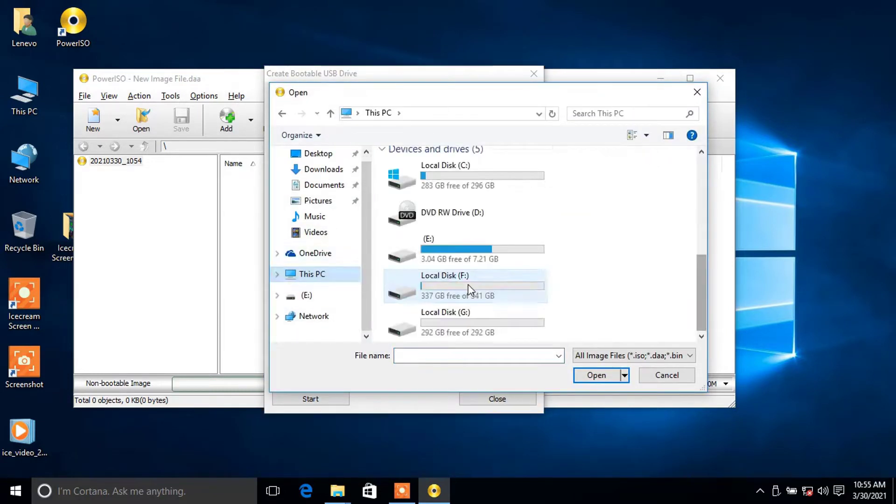
pyautogui.doubleClick(468, 286)
pyautogui.doubleClick(424, 176)
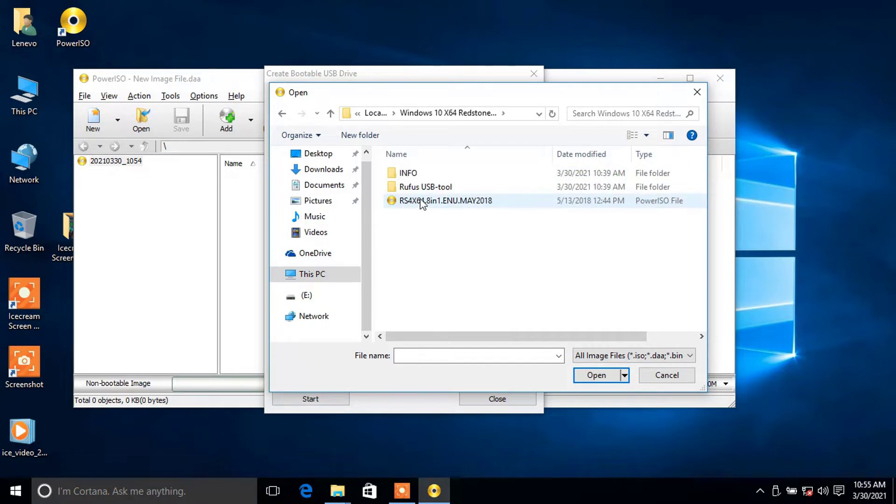
pyautogui.click(422, 203)
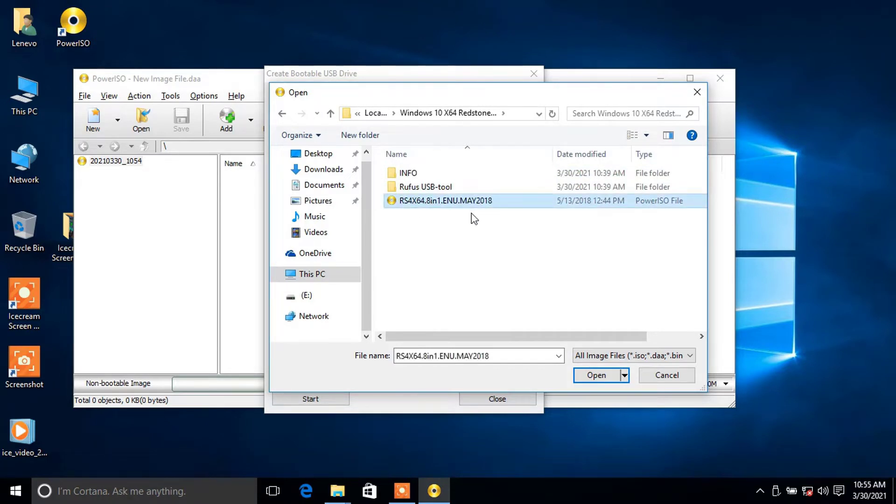
pyautogui.click(612, 373)
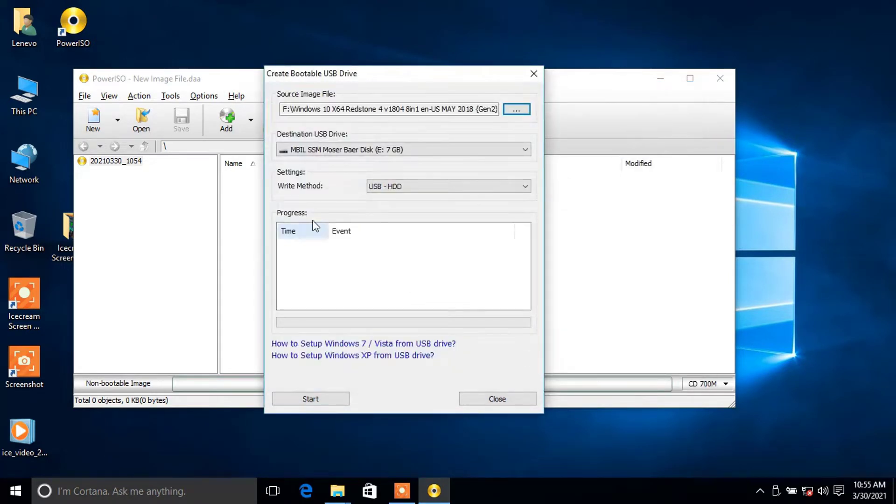
# Step: Start writing the image to the Moser Baer USB drive (E:) and agree to overwrite all its data
pyautogui.click(327, 403)
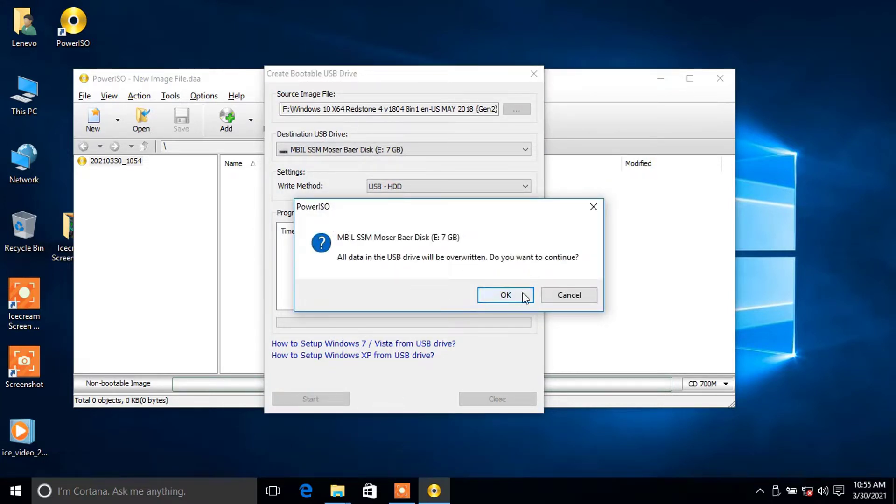
pyautogui.moveTo(441, 208); pyautogui.dragTo(553, 149)
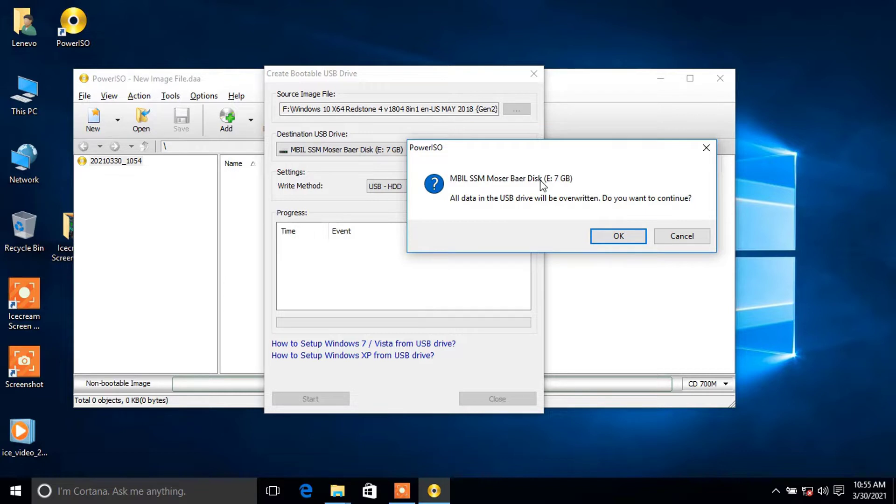
pyautogui.click(606, 238)
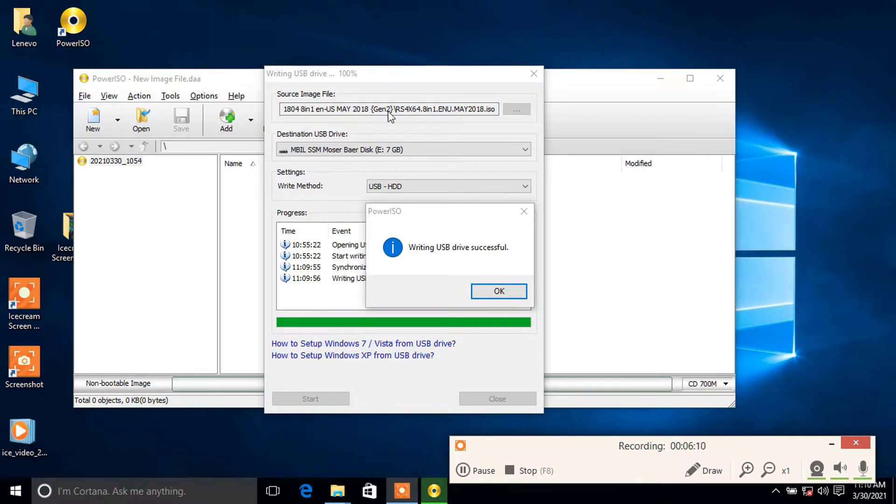
# Step: Dismiss the write completion message and close the bootable USB dialog and PowerISO
pyautogui.click(499, 292)
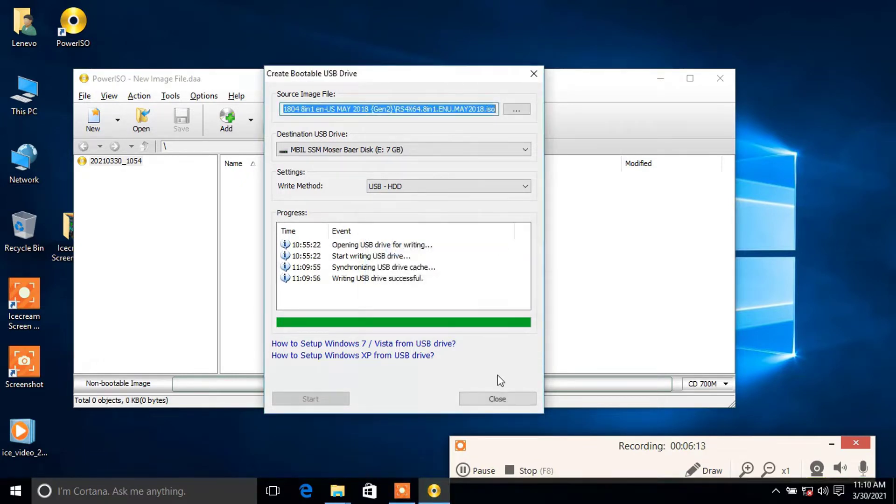
pyautogui.click(500, 399)
pyautogui.click(720, 78)
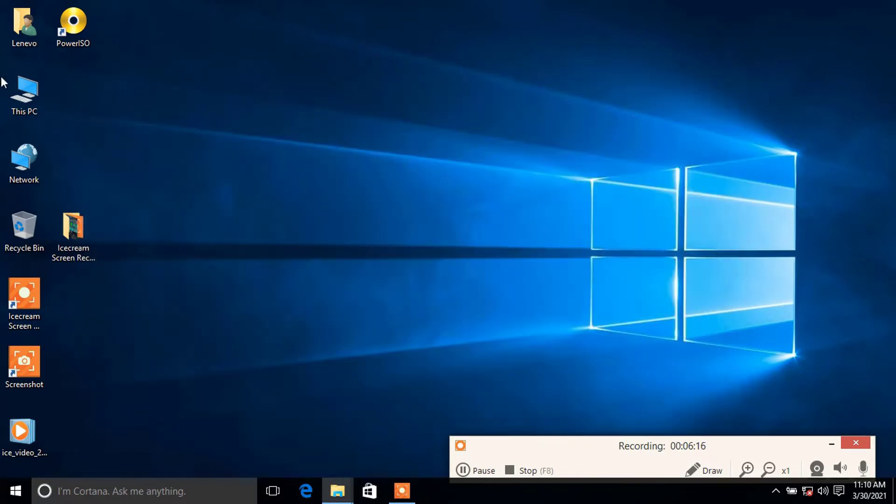
# Step: Examine the Windows setup files on USB drive (E:) in File Explorer and close the window
pyautogui.doubleClick(10, 94)
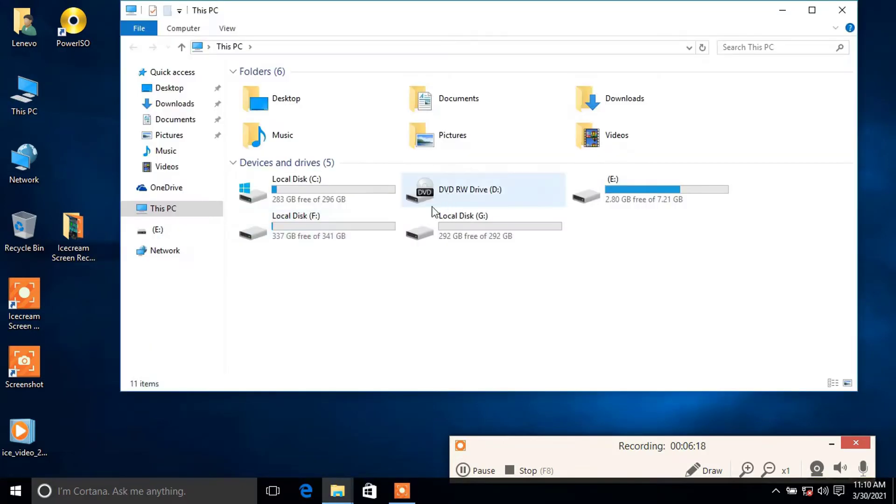
pyautogui.doubleClick(624, 198)
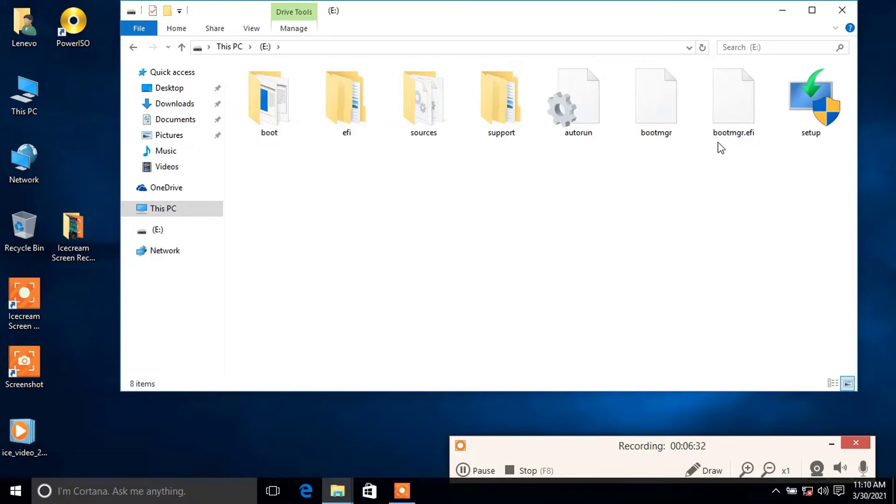
pyautogui.click(842, 9)
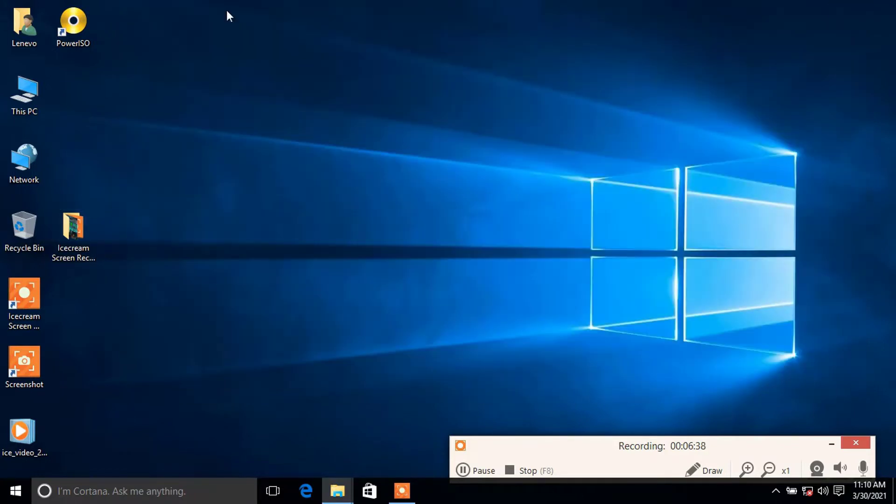